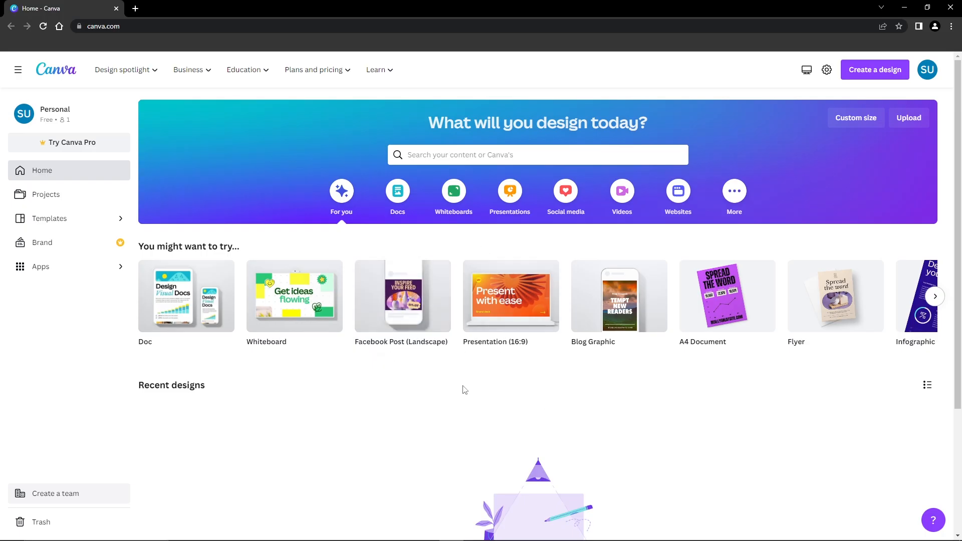
Create a new blank Animated Social Media design at 1080 × 1080 px
left_click(886, 75)
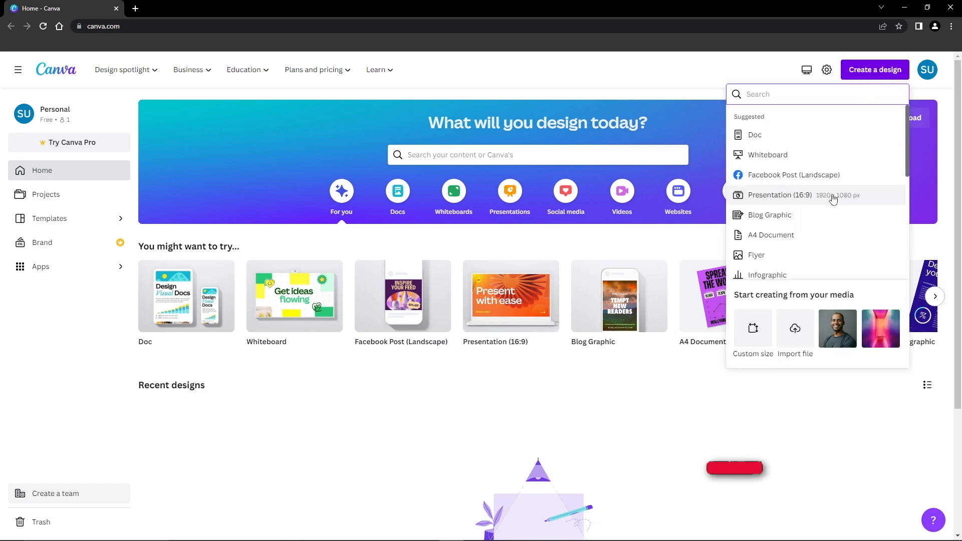
scroll(834, 195, "down", 1)
scroll(834, 200, "down", 5)
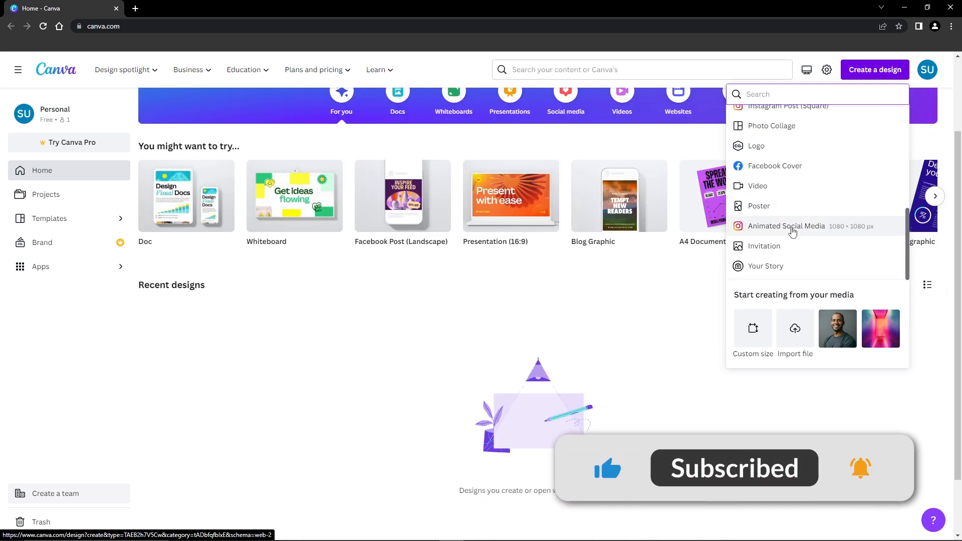
left_click(792, 230)
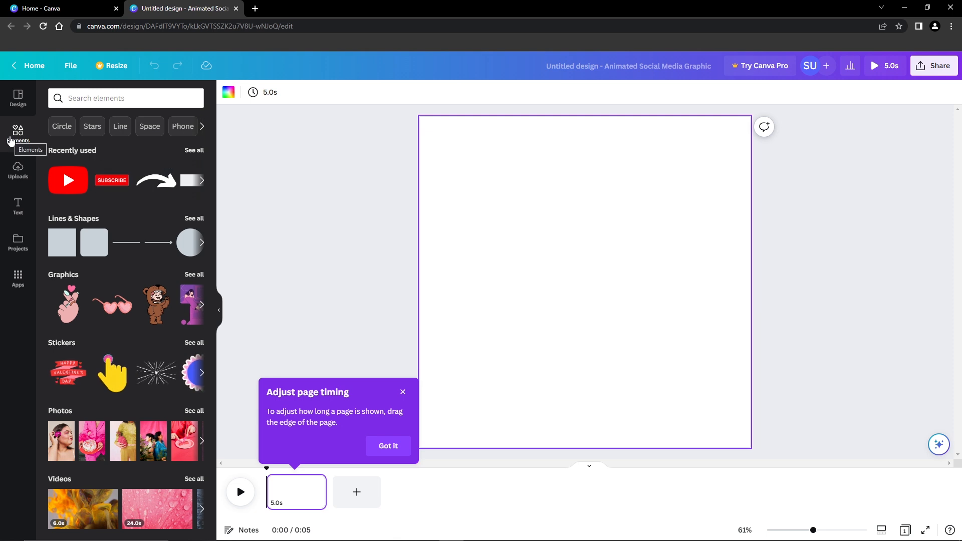
scroll(110, 190, "down", 2)
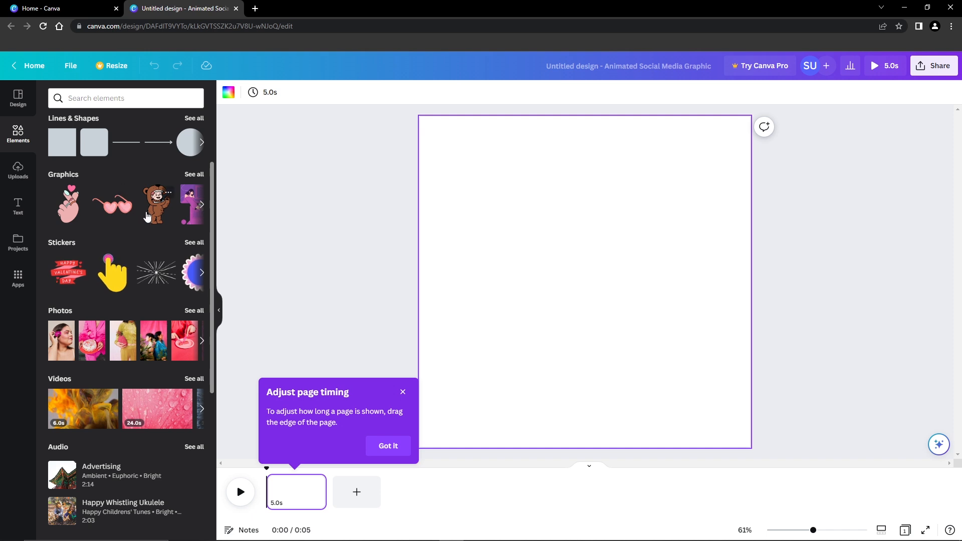
scroll(147, 216, "up", 2)
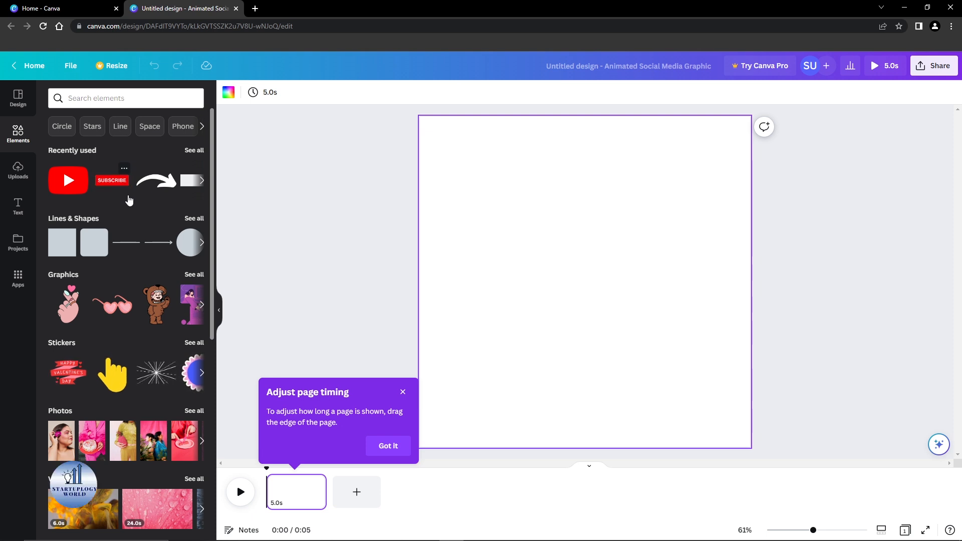
left_click(18, 170)
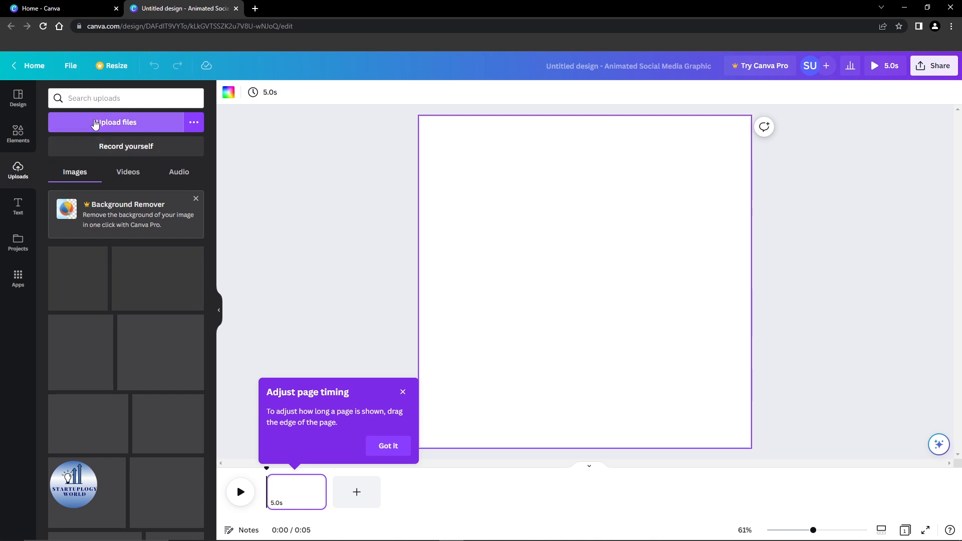
left_click(18, 133)
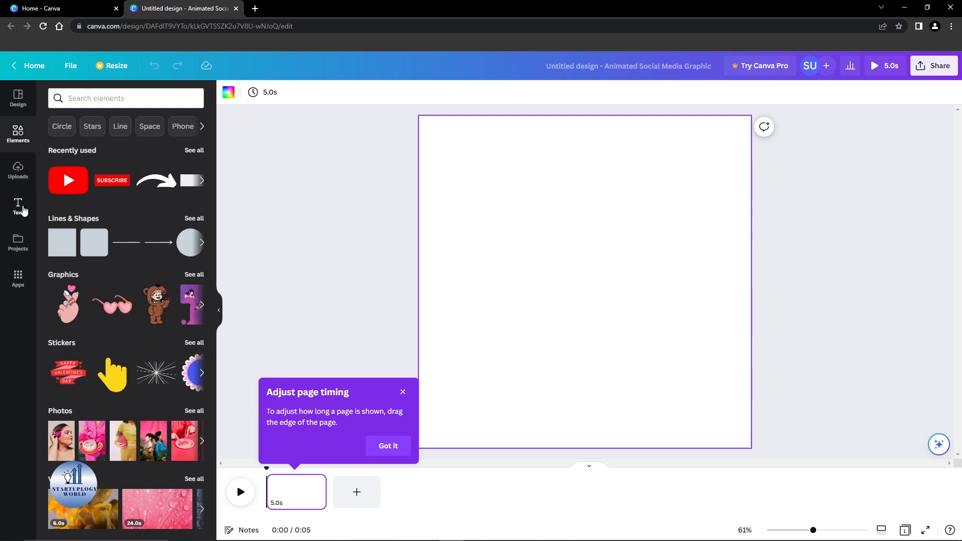
Add a heading near the top of the page and set its text to "Animation"
left_click(18, 205)
left_click(116, 174)
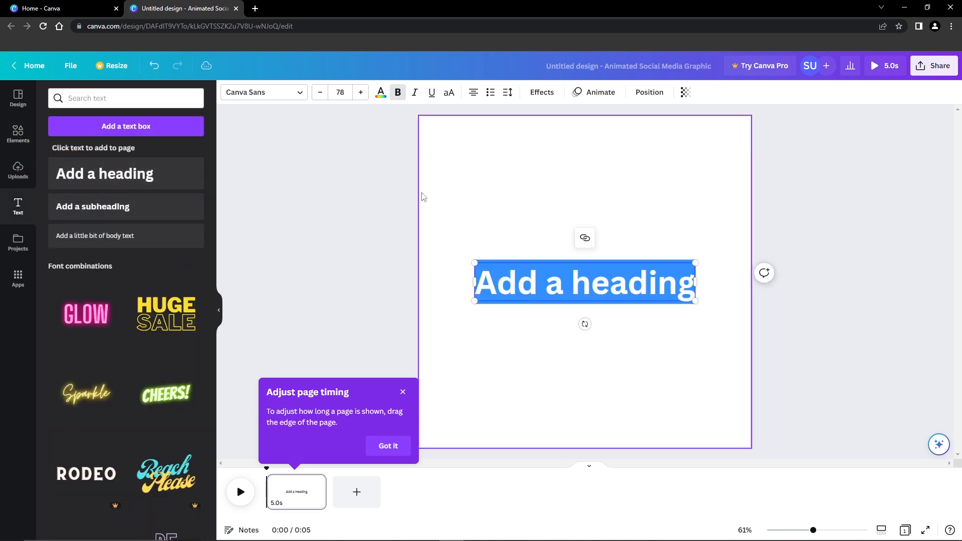
left_click_drag(618, 259, 619, 155)
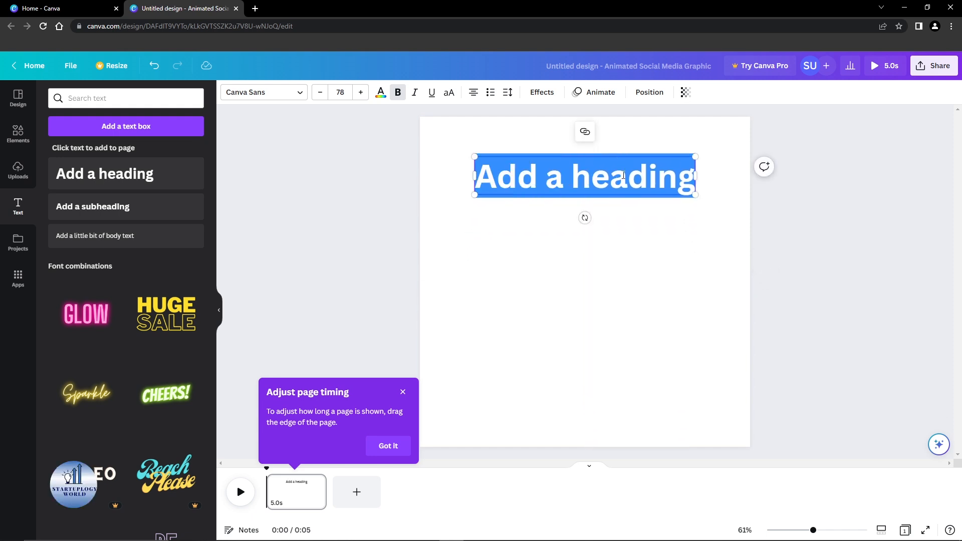
type("Ani,m")
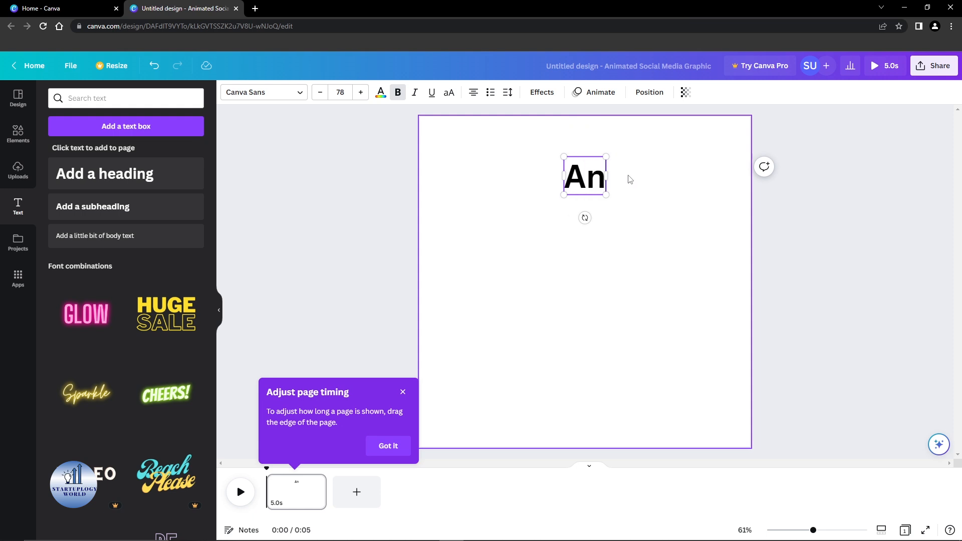
key("BackSpace")
key("BackSpace")
type("mat")
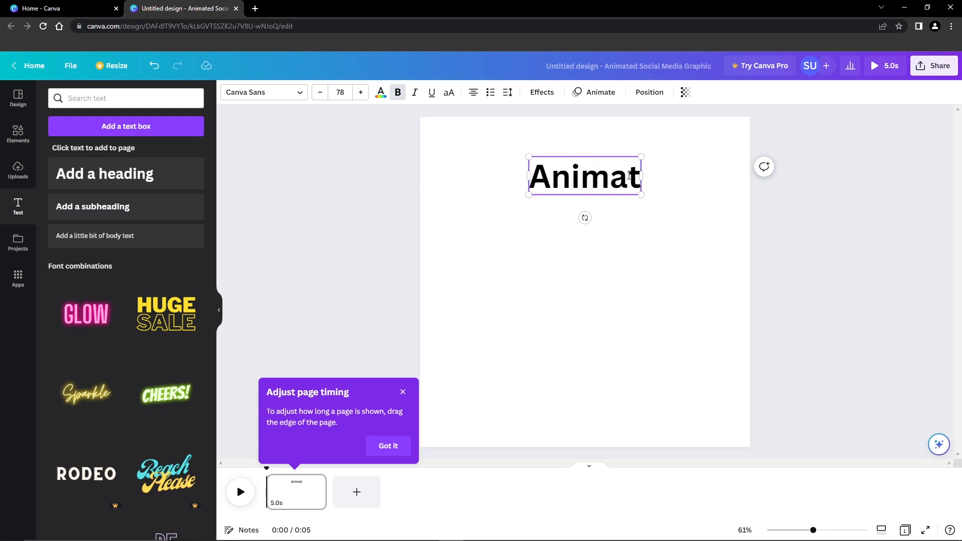
type("ion")
left_click(625, 266)
Try the Rise and Pan text animations on the heading, and settle on Wipe applied to both enter and exit
left_click(610, 192)
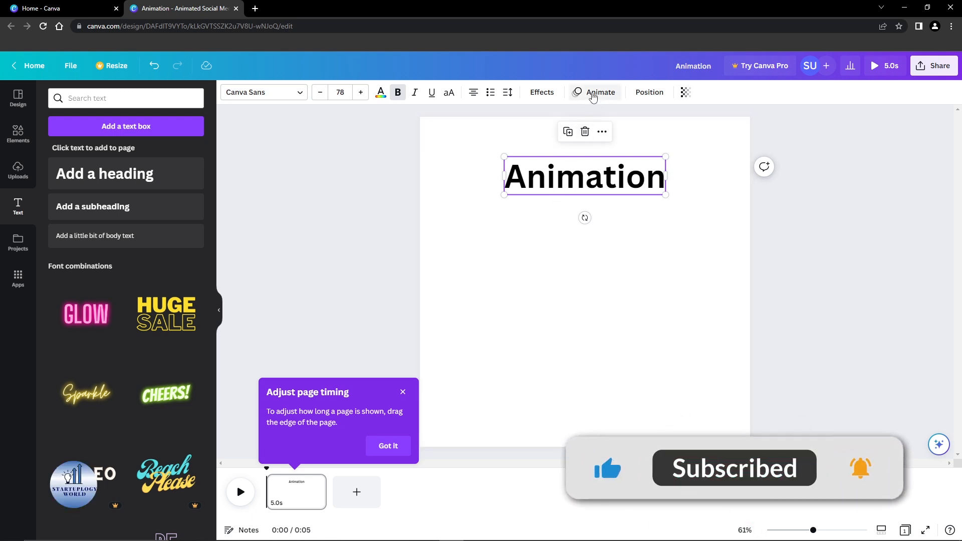
left_click(594, 98)
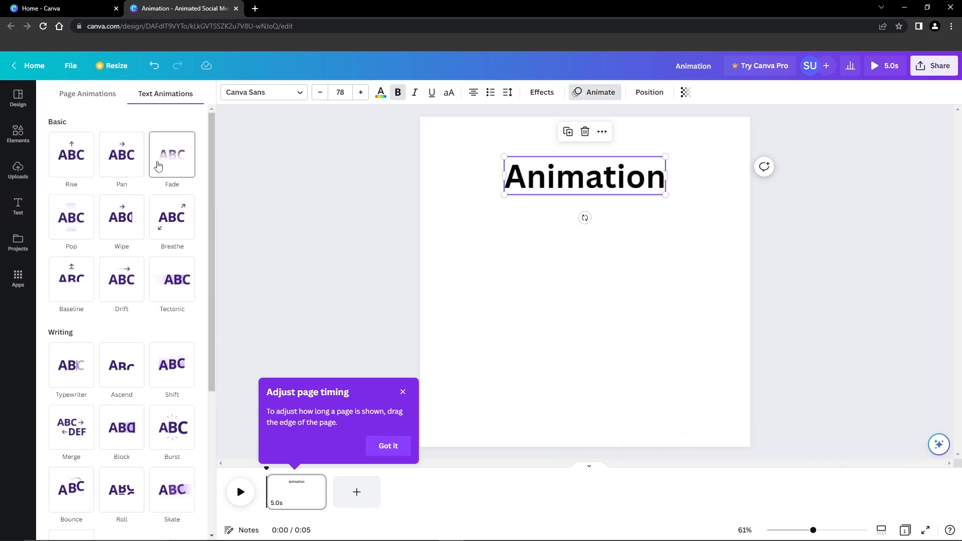
left_click(68, 168)
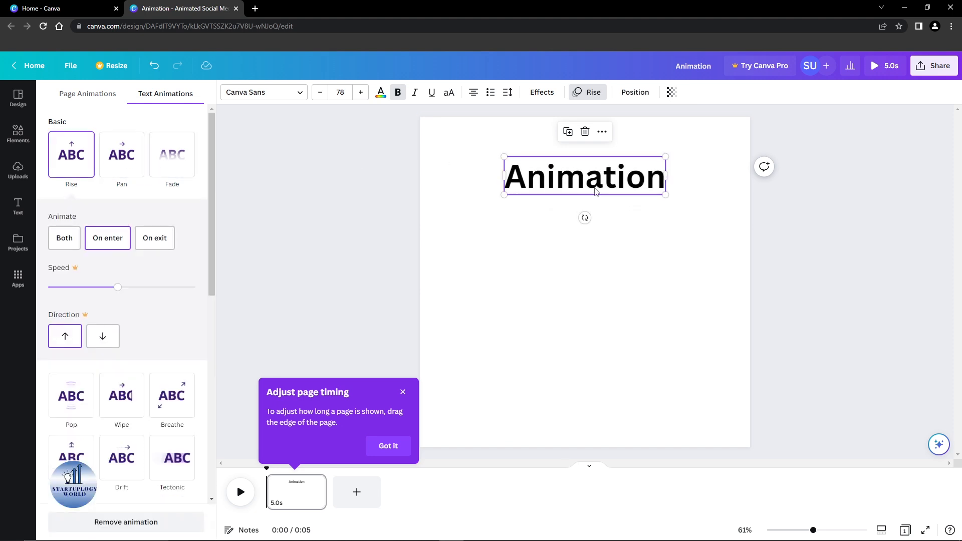
left_click(123, 173)
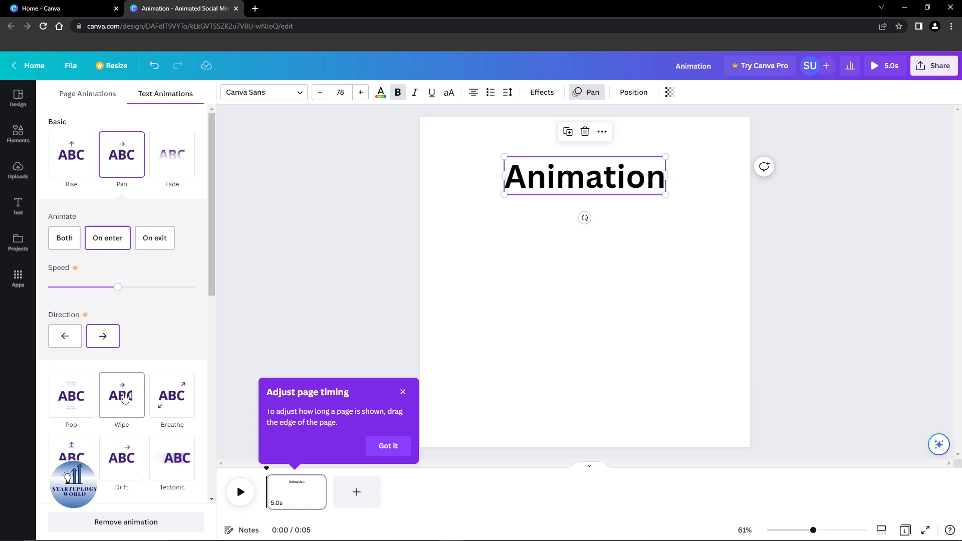
left_click(125, 397)
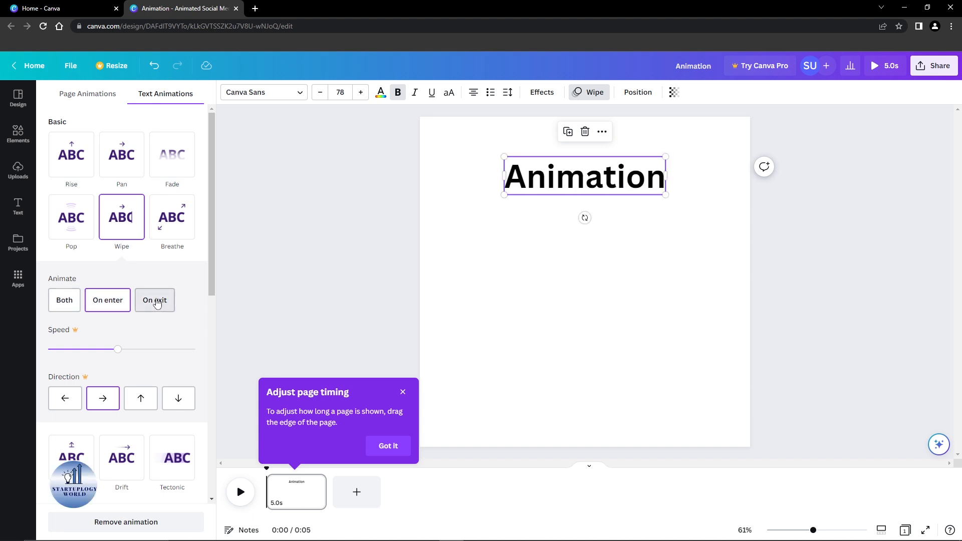
left_click(62, 301)
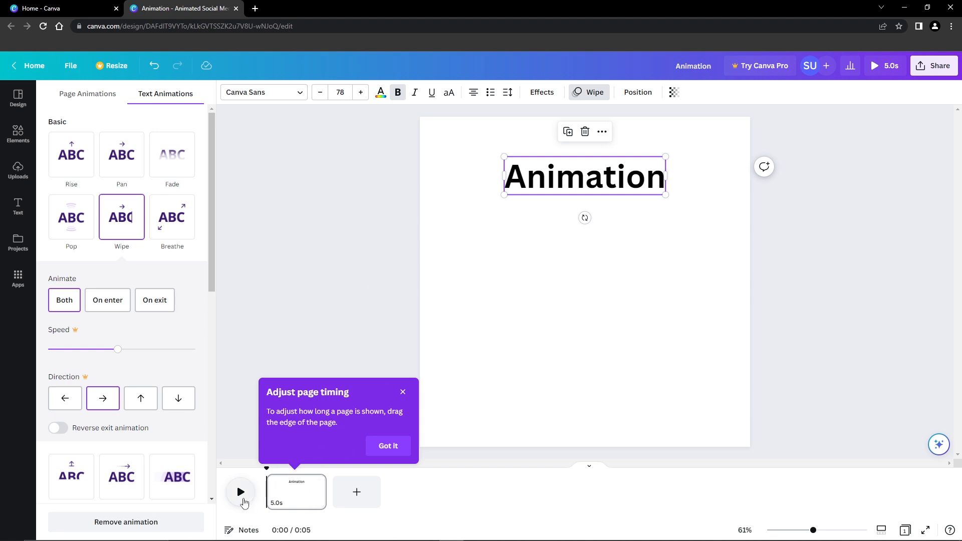
Play the heading's animation, dismiss the page timing tip and return the playhead to the start
left_click(244, 501)
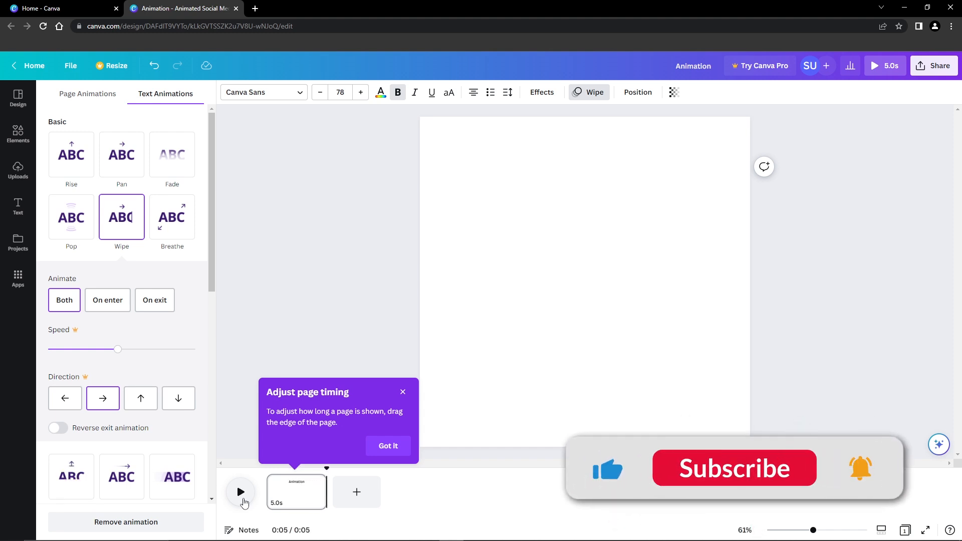
left_click(388, 445)
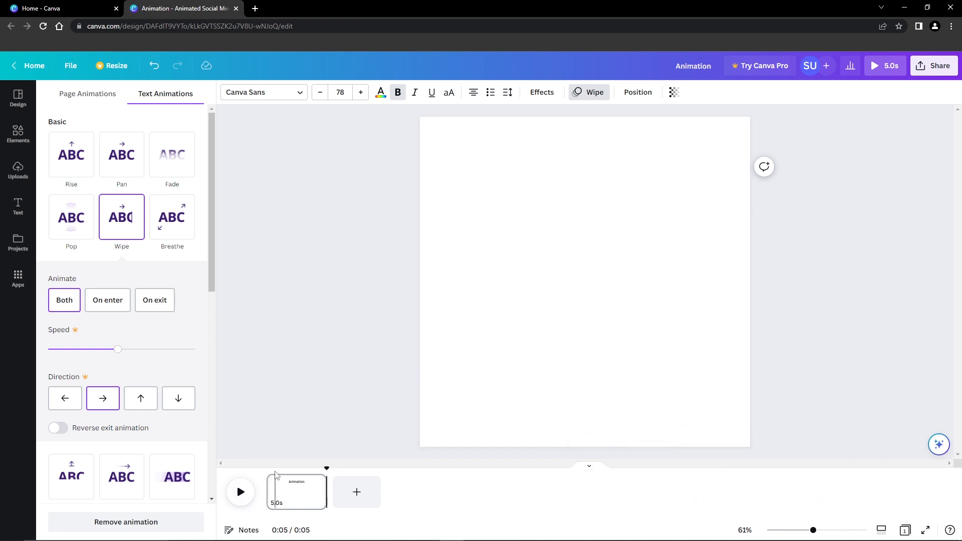
left_click(276, 475)
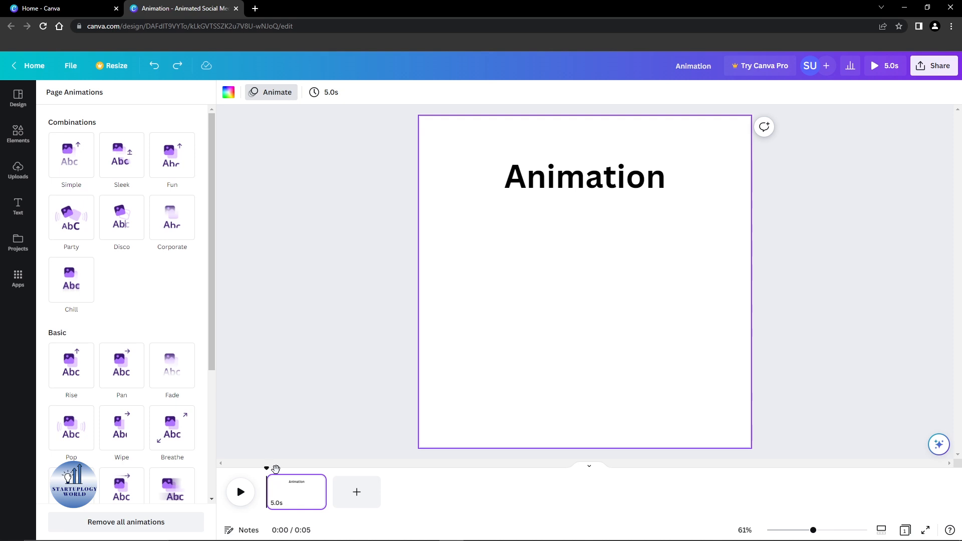
Search the elements library for "gifs" and show all matching graphics
left_click(18, 134)
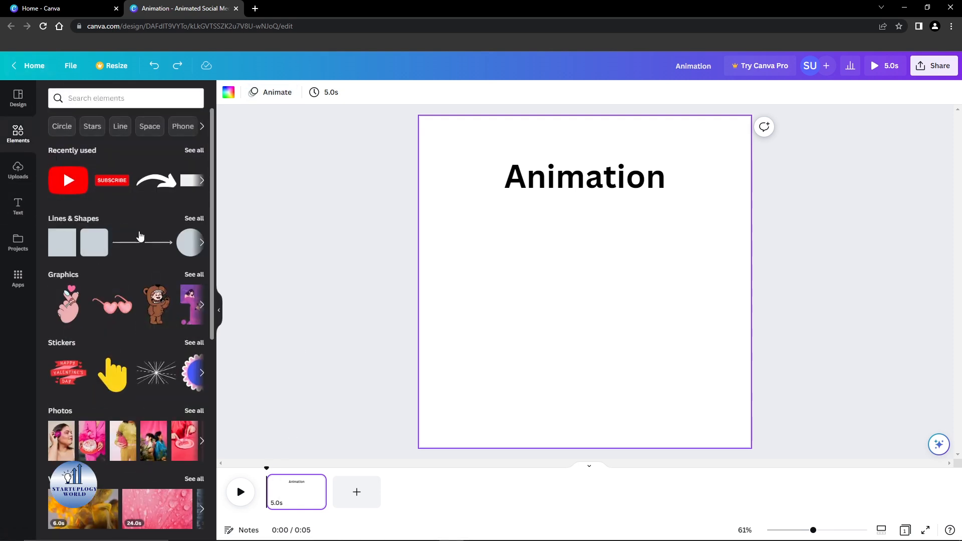
left_click(122, 102)
type("g")
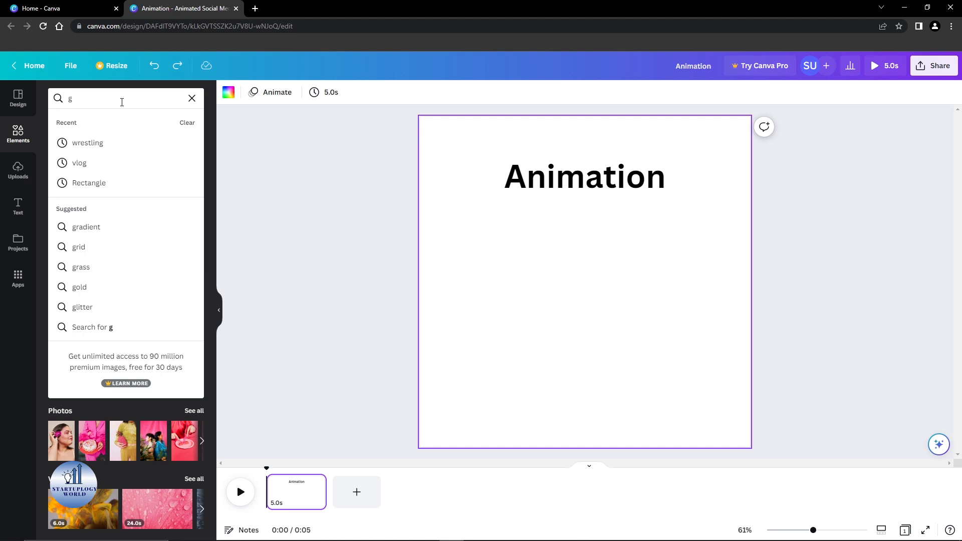
type("ifs")
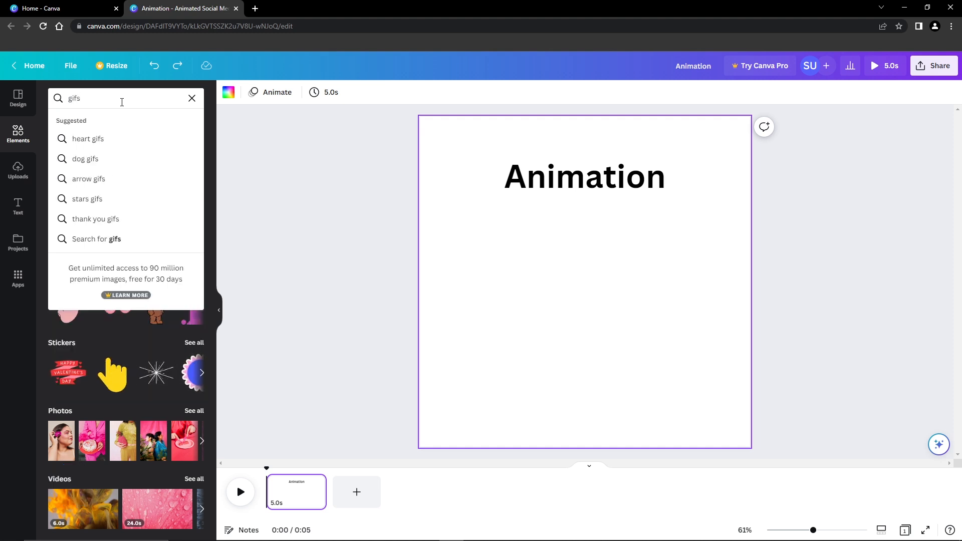
key("Return")
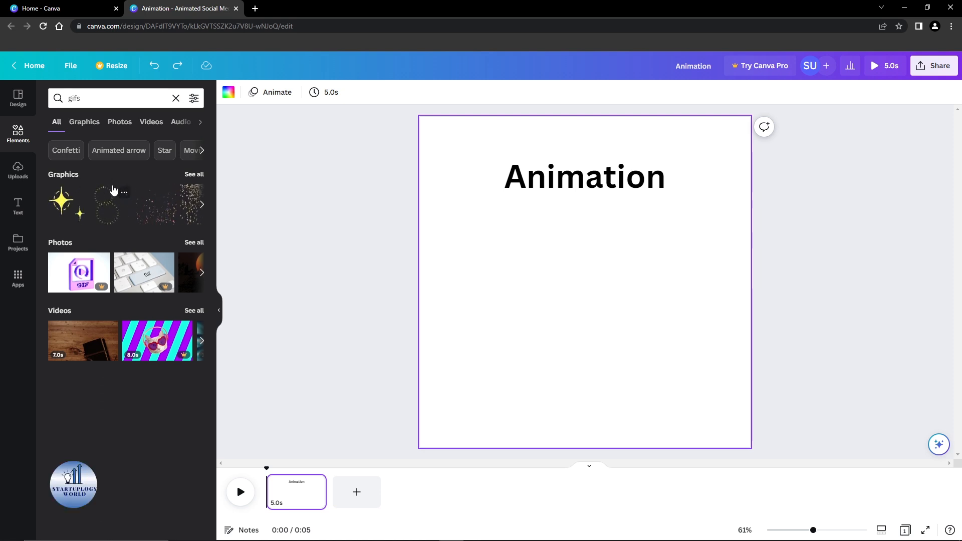
left_click(191, 175)
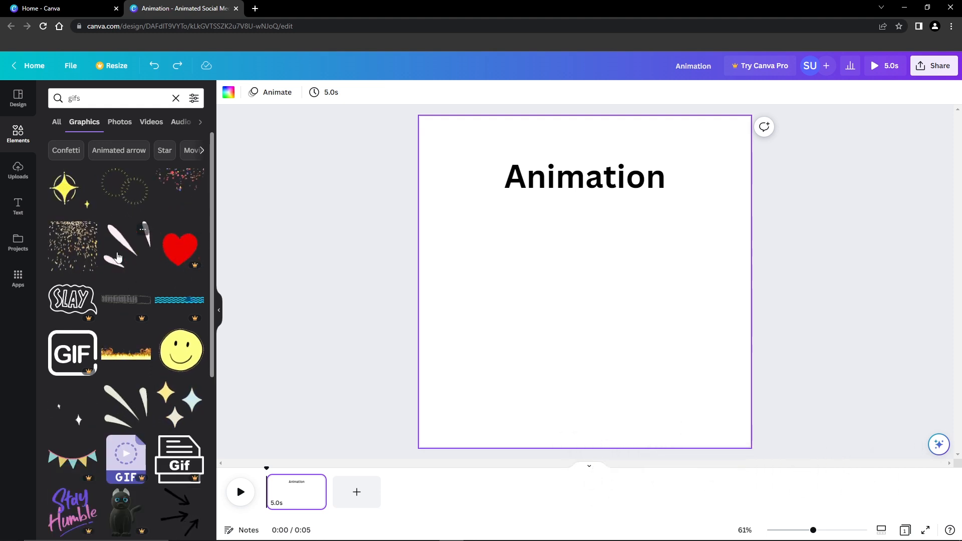
Add the yellow sparkle graphic, shrink it to roughly half size beside the heading's start, and move the heading down to the page's middle
left_click_drag(67, 190, 448, 245)
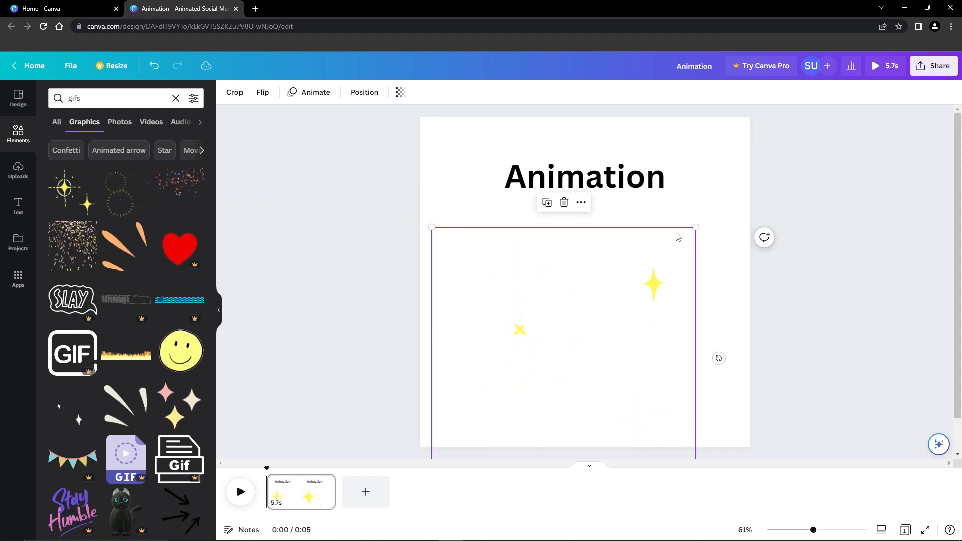
left_click_drag(695, 227, 576, 344)
left_click_drag(494, 408, 489, 239)
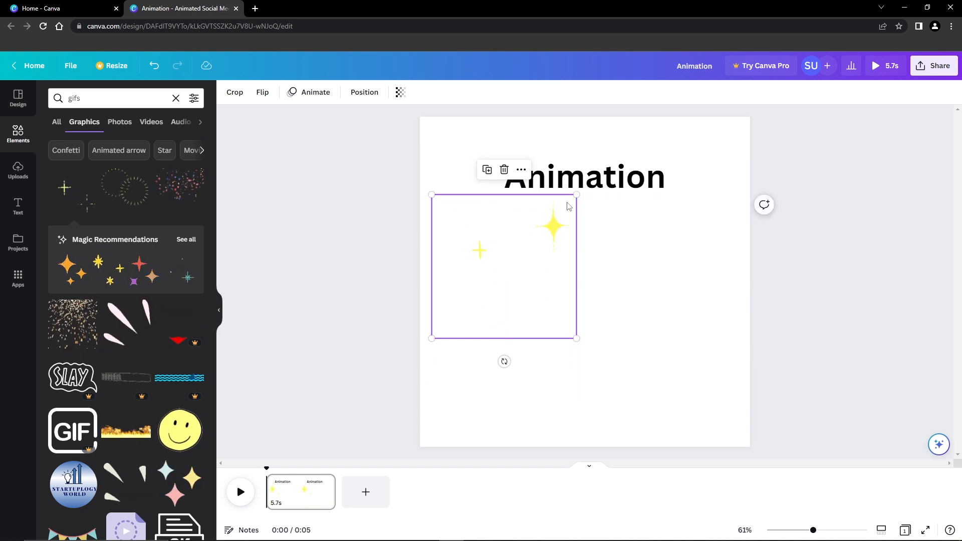
left_click_drag(611, 180, 615, 272)
mouse_move(479, 255)
left_mouse_down()
mouse_move(473, 239)
mouse_move(478, 245)
left_mouse_up()
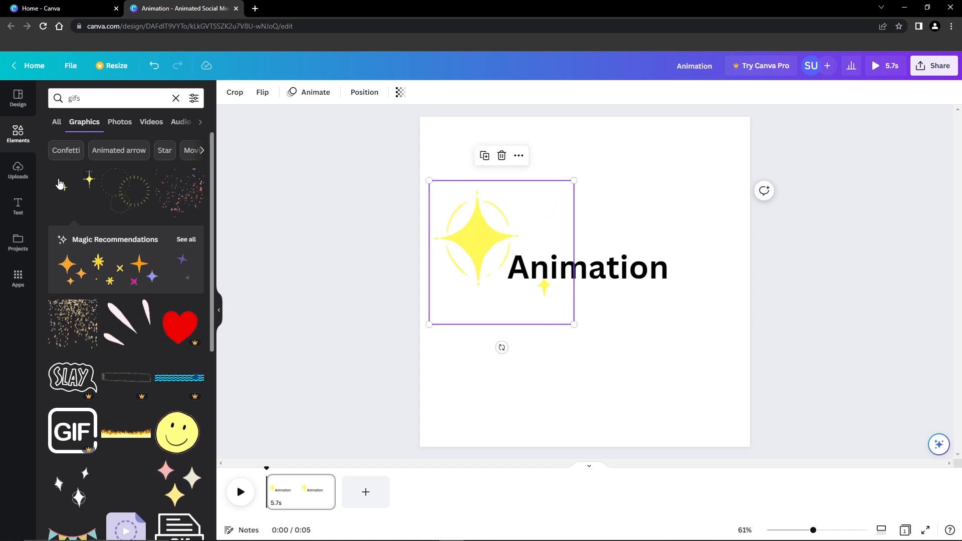
Add a second yellow sparkle graphic, shrink it and place it over the heading's right end
left_click(619, 199)
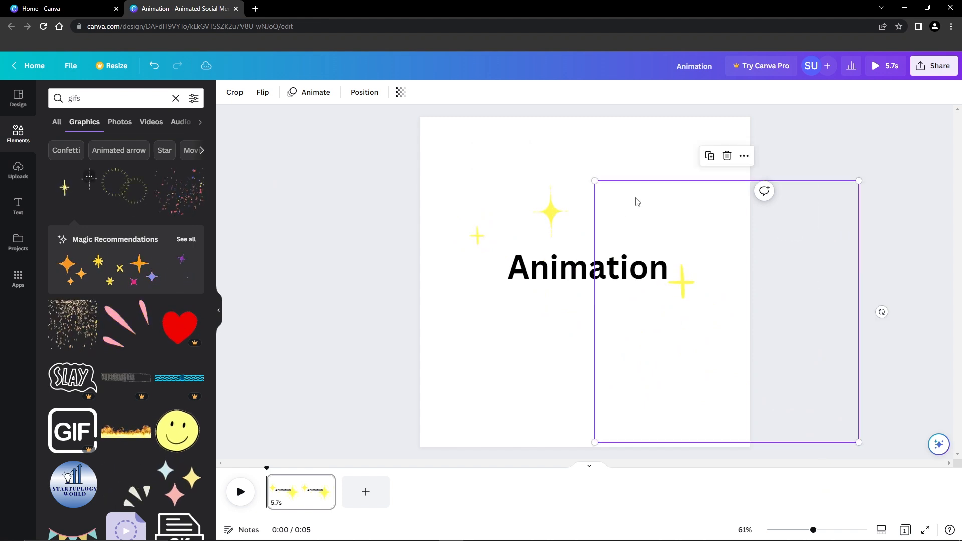
left_click_drag(859, 180, 720, 317)
left_click_drag(673, 350, 680, 239)
left_click(547, 150)
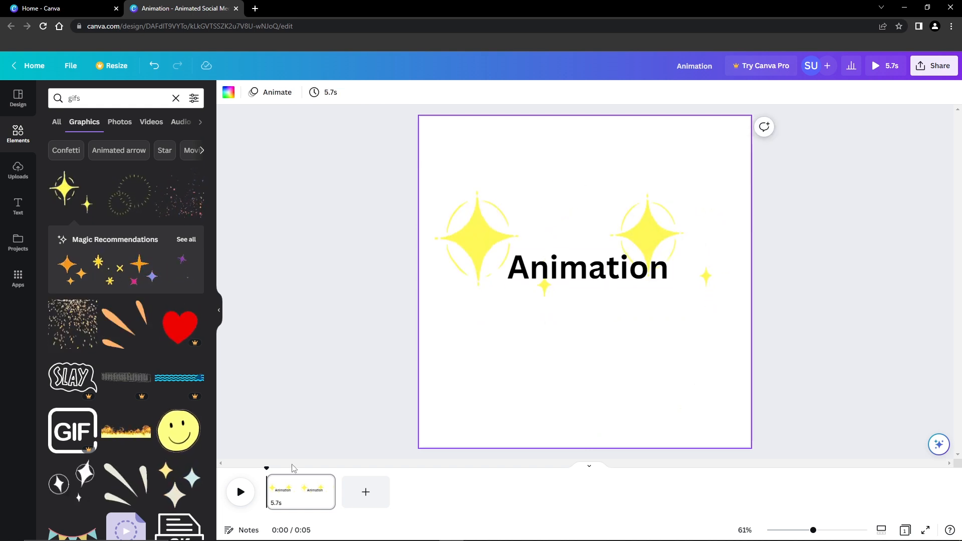
Play the page and pause it partway to preview the heading with the moving sparkles
left_click(233, 501)
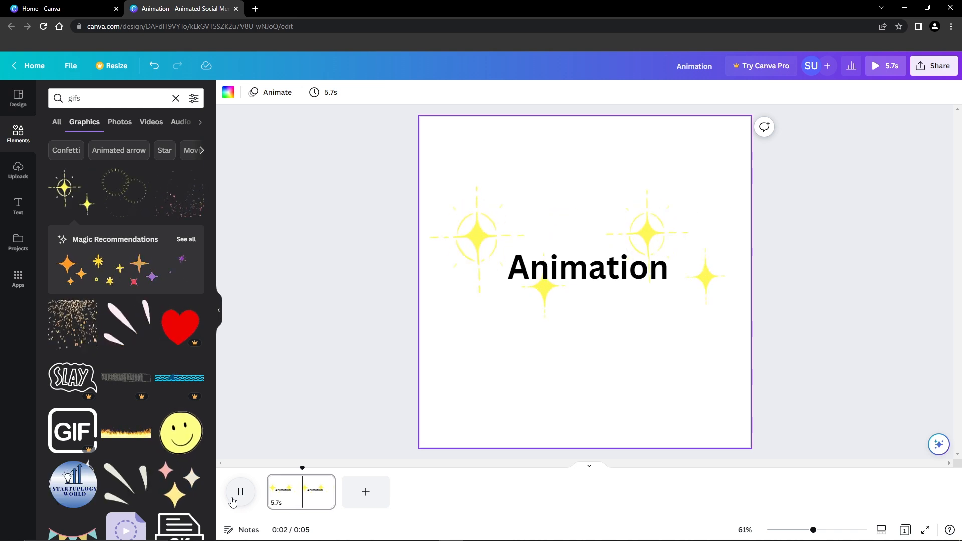
left_click(233, 501)
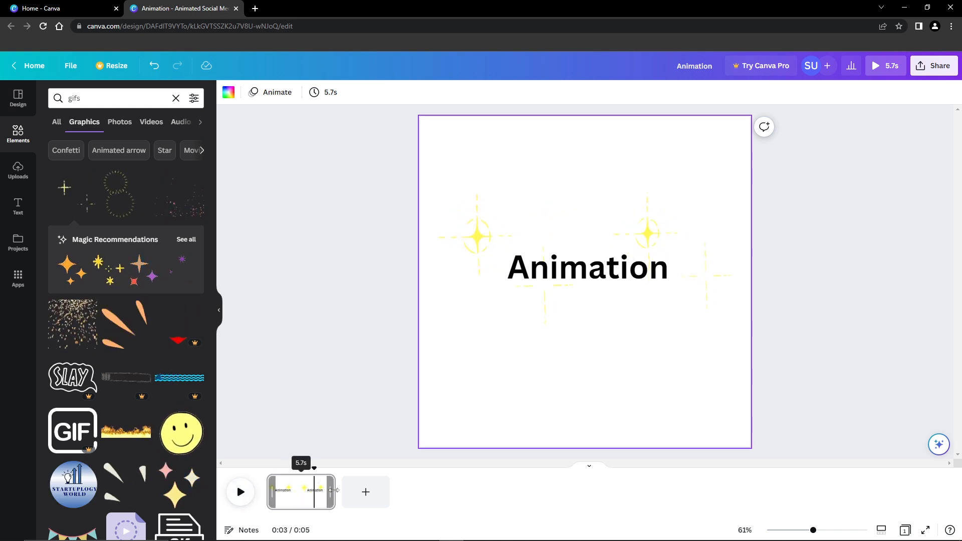
mouse_move(330, 490)
left_mouse_down()
mouse_move(500, 490)
mouse_move(327, 501)
left_mouse_up()
Delete the heading and both sparkle graphics from the page
left_click_drag(460, 382, 708, 198)
key("Delete")
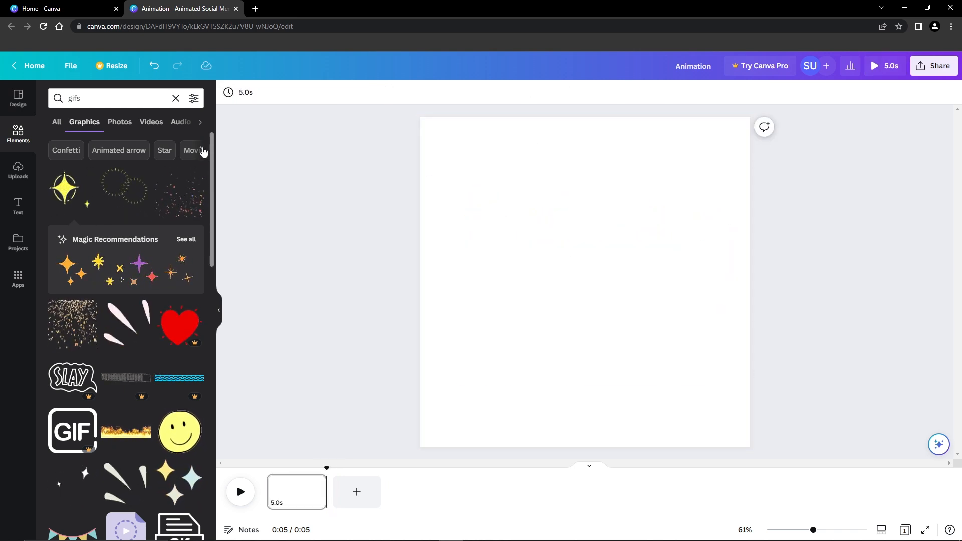
Search the graphics for "youtube subscribe button" and add the red YouTube play logo to the page's centre
key("BackSpace")
key("BackSpace")
key("BackSpace")
key("BackSpace")
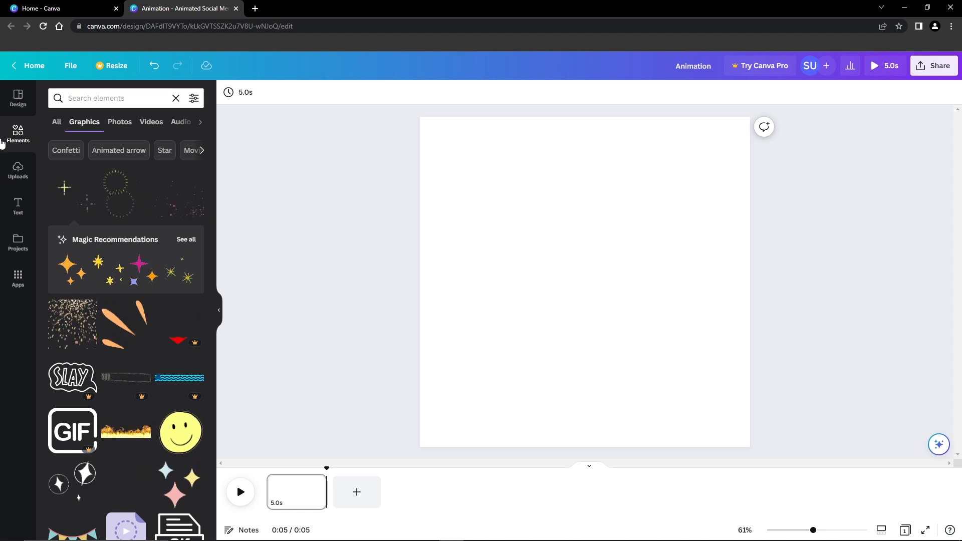
left_click(83, 99)
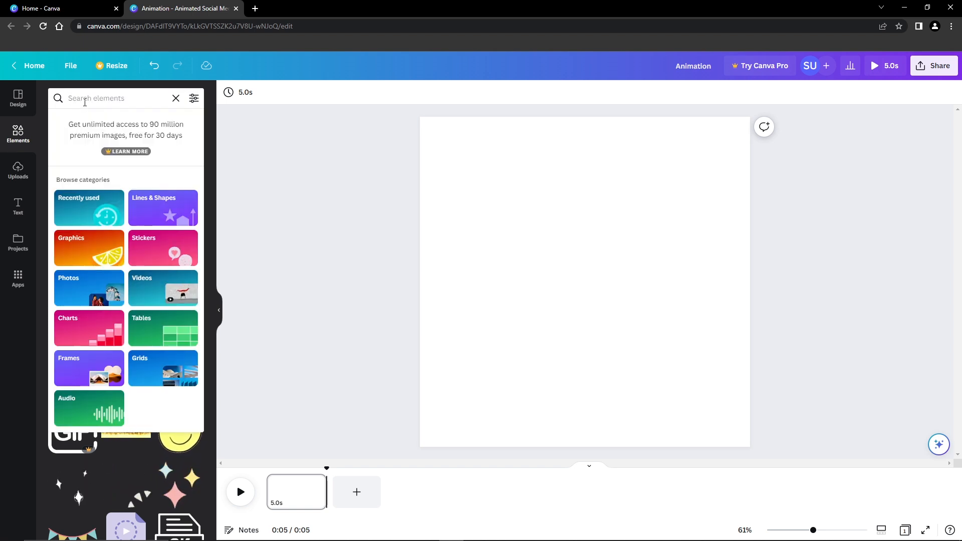
type("youtube s")
type("u")
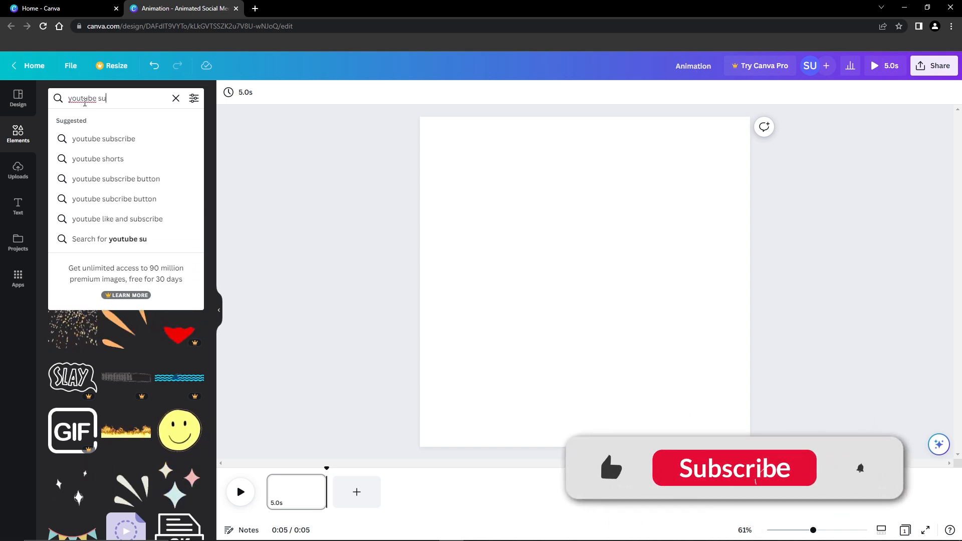
left_click(135, 159)
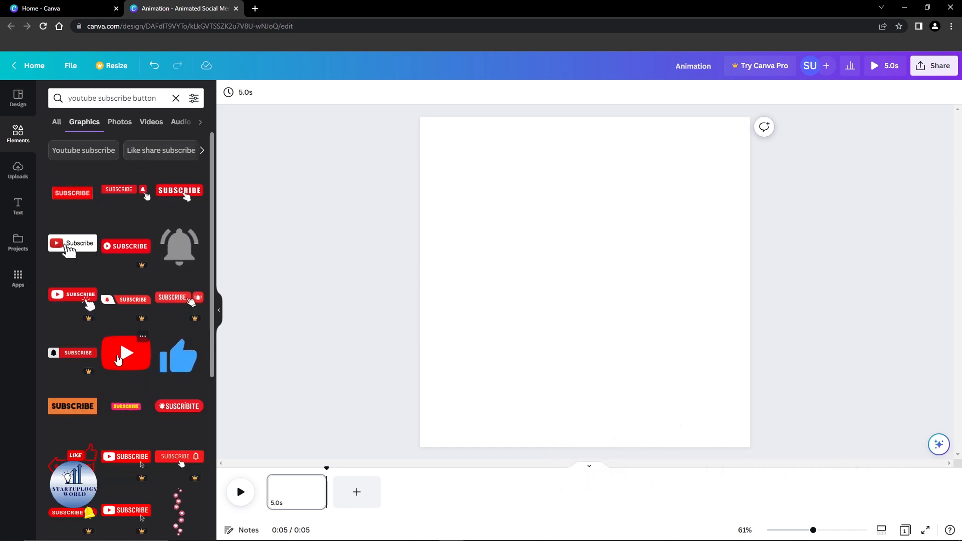
left_click_drag(296, 295, 608, 282)
left_click(590, 164)
Add the festive party popper sticker, shrunk to fit beside the YouTube logo's lower-left corner, and move the logo up
left_click(28, 139)
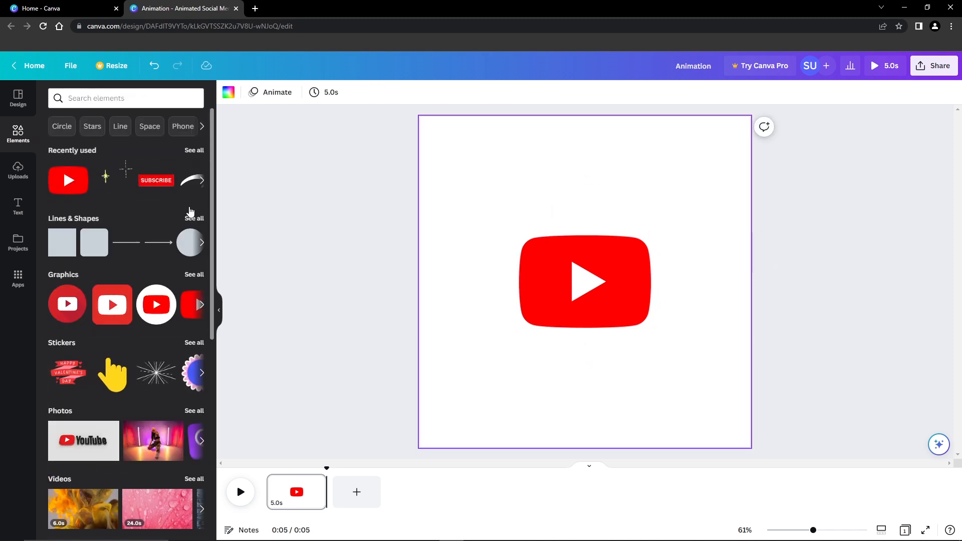
left_click(198, 344)
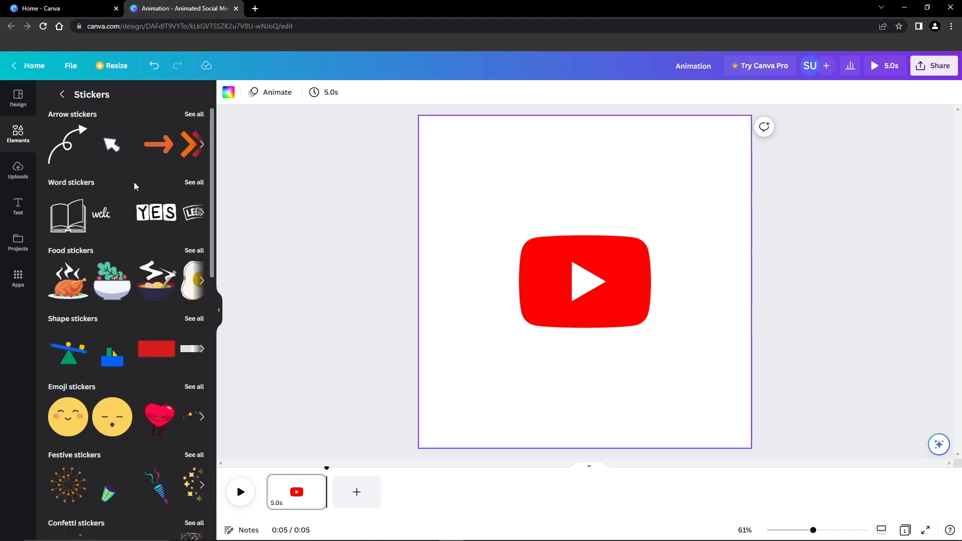
scroll(134, 182, "down", 3)
scroll(134, 182, "down", 1)
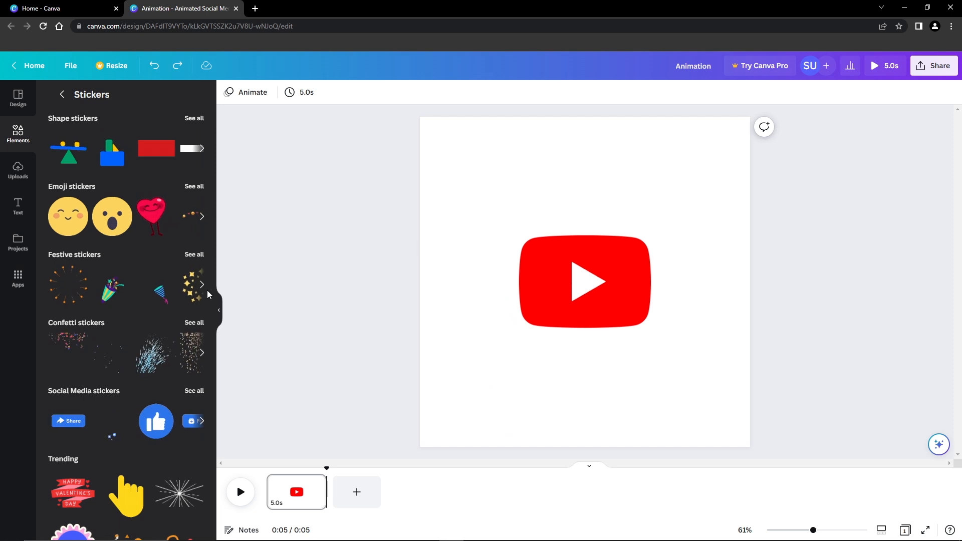
left_click(114, 293)
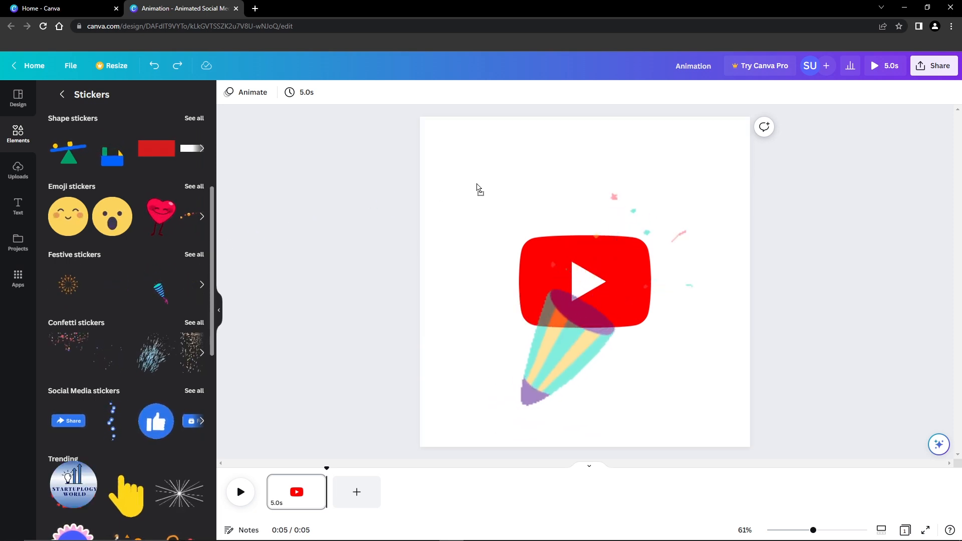
left_click_drag(725, 152, 589, 291)
left_click_drag(535, 381, 515, 331)
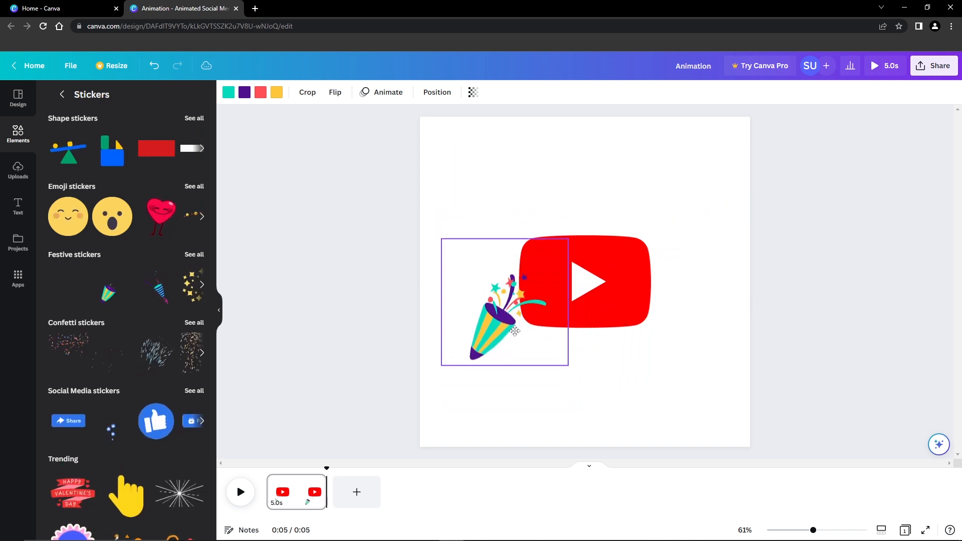
left_click(610, 273)
left_click_drag(610, 273, 611, 246)
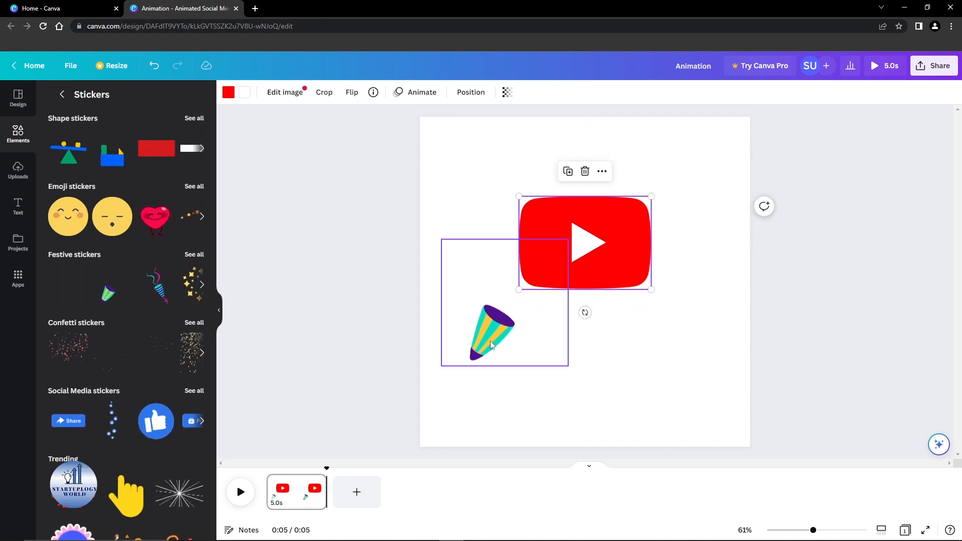
Copy the party popper sticker and place the duplicate at the YouTube logo's lower-right corner
right_click(489, 334)
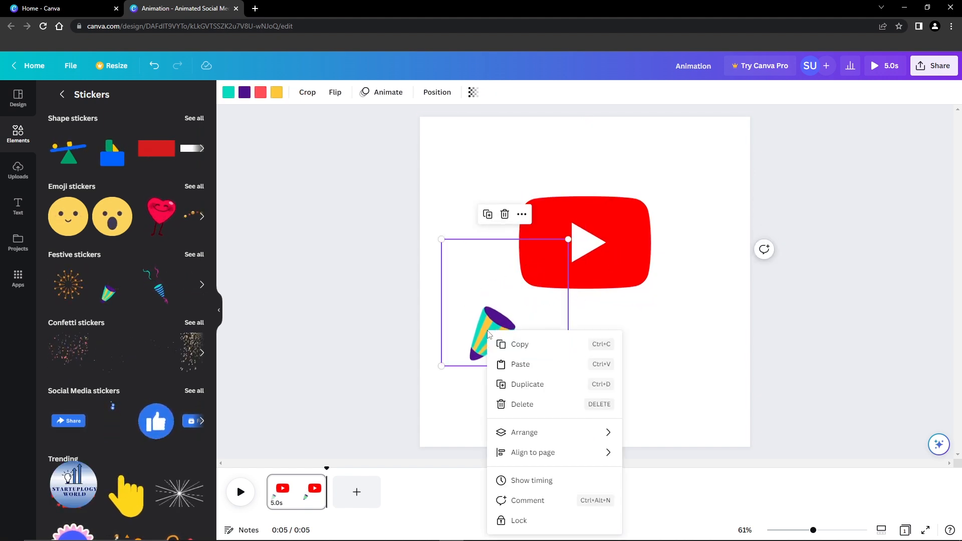
left_click(501, 343)
left_click(697, 332)
key("ctrl+v")
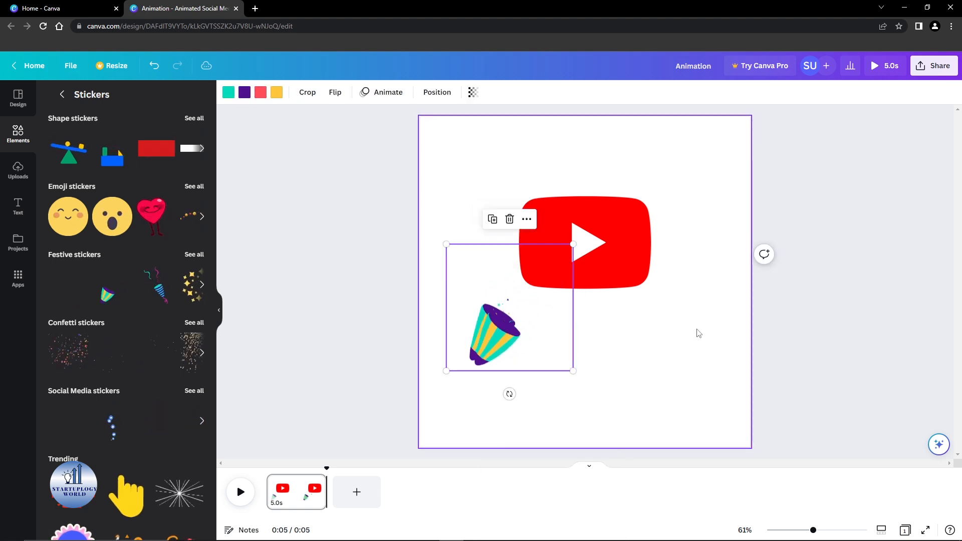
left_click_drag(536, 331, 696, 326)
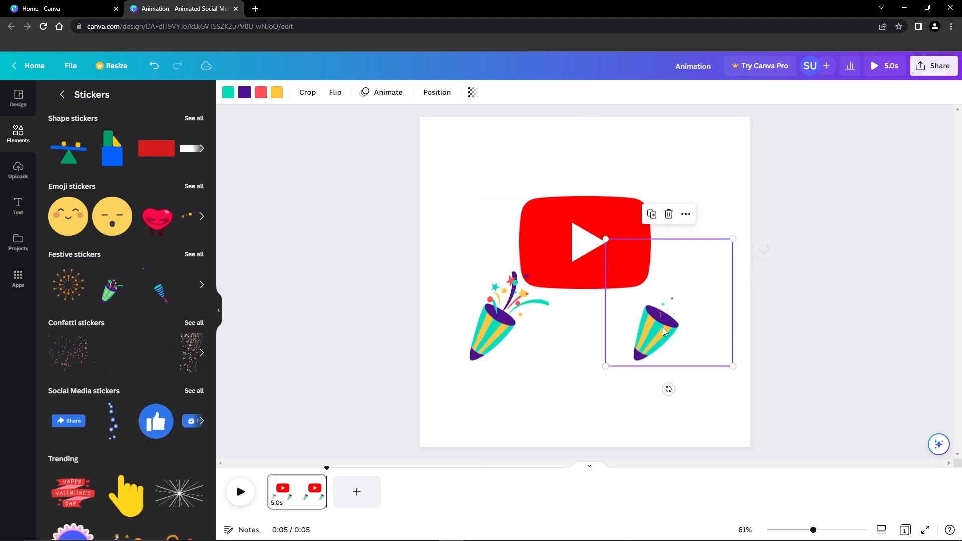
Flip the duplicated party popper horizontally and nudge it slightly up and away from the logo
left_click(337, 93)
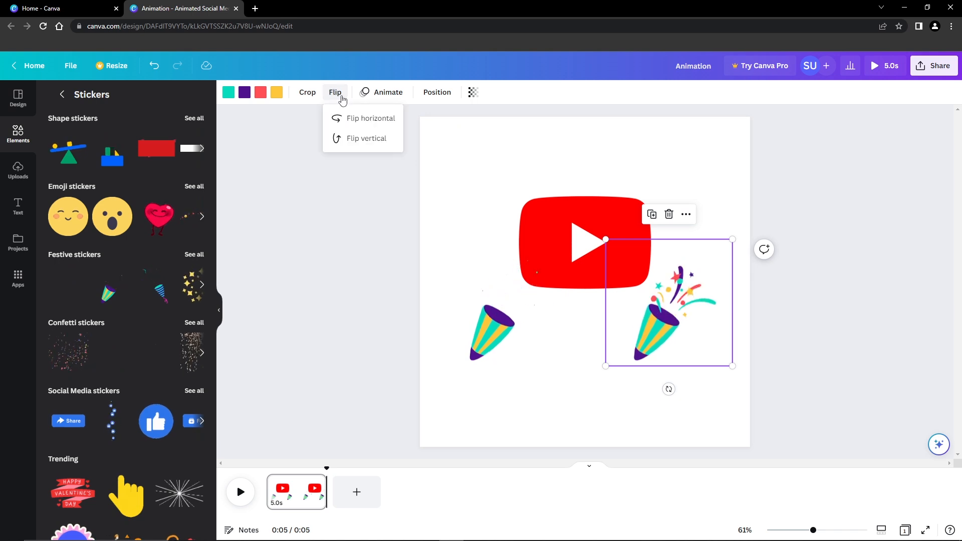
left_click(356, 123)
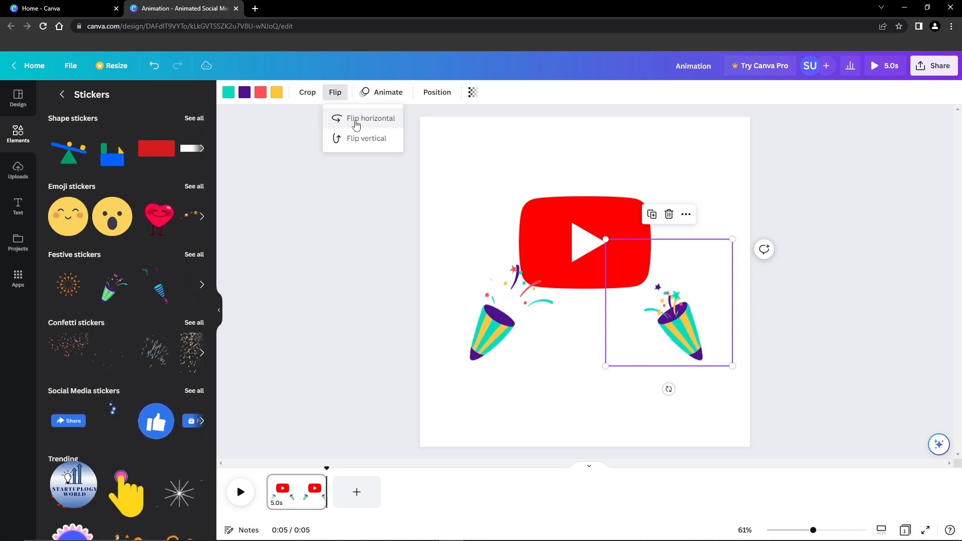
left_click(552, 140)
left_click(691, 320)
left_click_drag(692, 321, 693, 317)
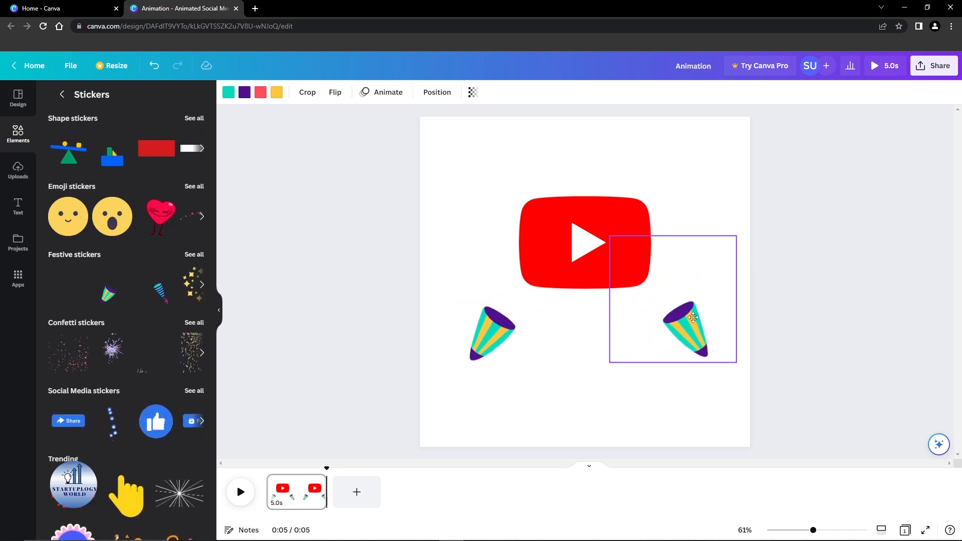
Move the YouTube logo down slightly, keeping it horizontally centred between the two party poppers
left_click(582, 215)
left_click_drag(582, 216, 589, 244)
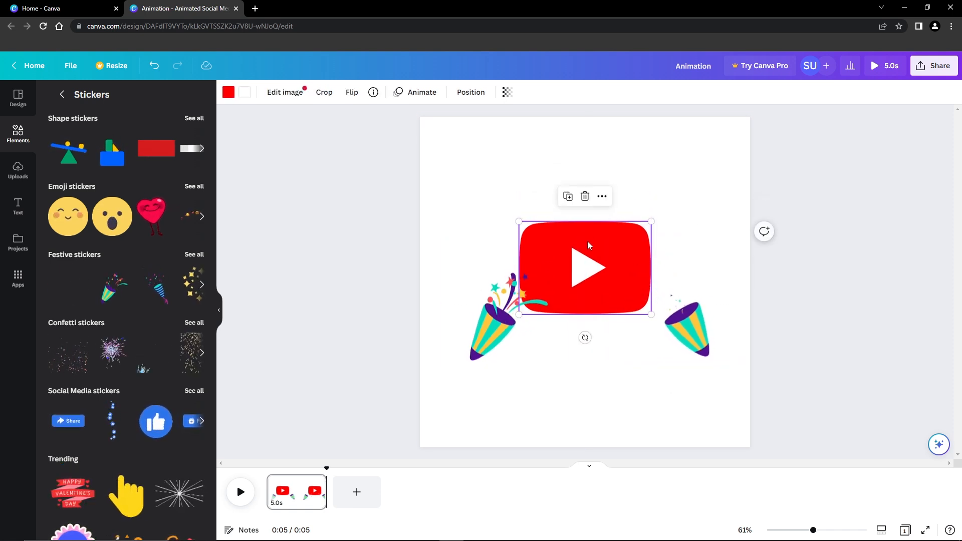
left_click(530, 149)
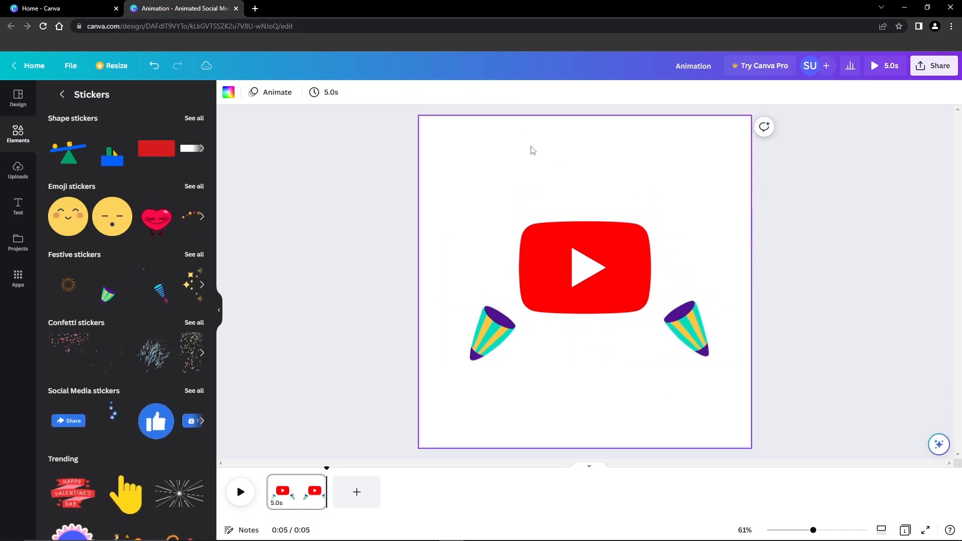
Apply the Rise animation to the YouTube logo on both enter and exit, and play the page to preview it
left_click(589, 283)
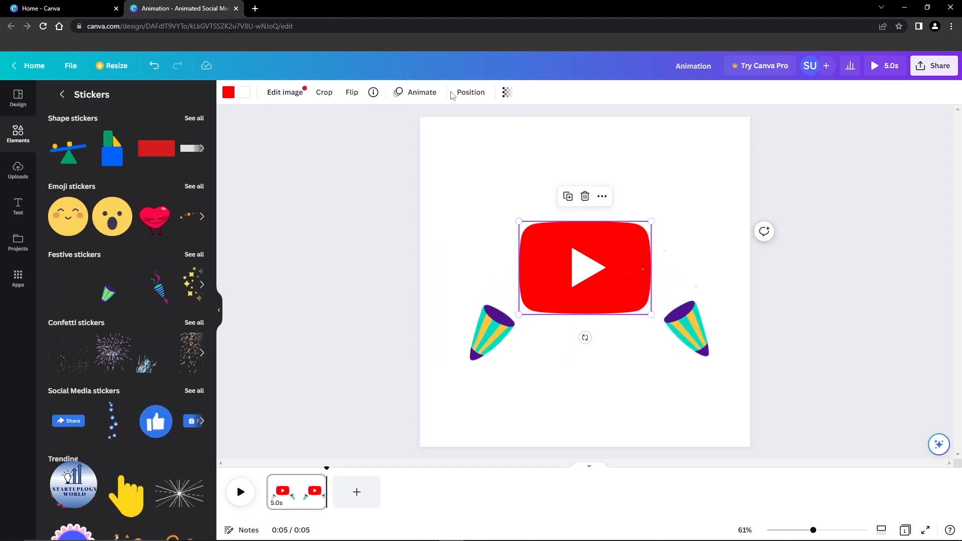
left_click(425, 92)
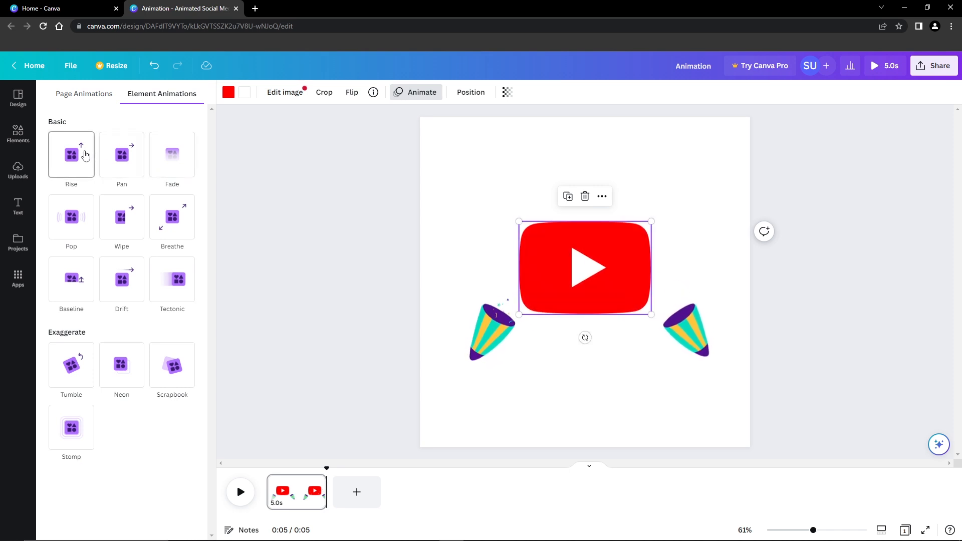
left_click(79, 166)
left_click(66, 237)
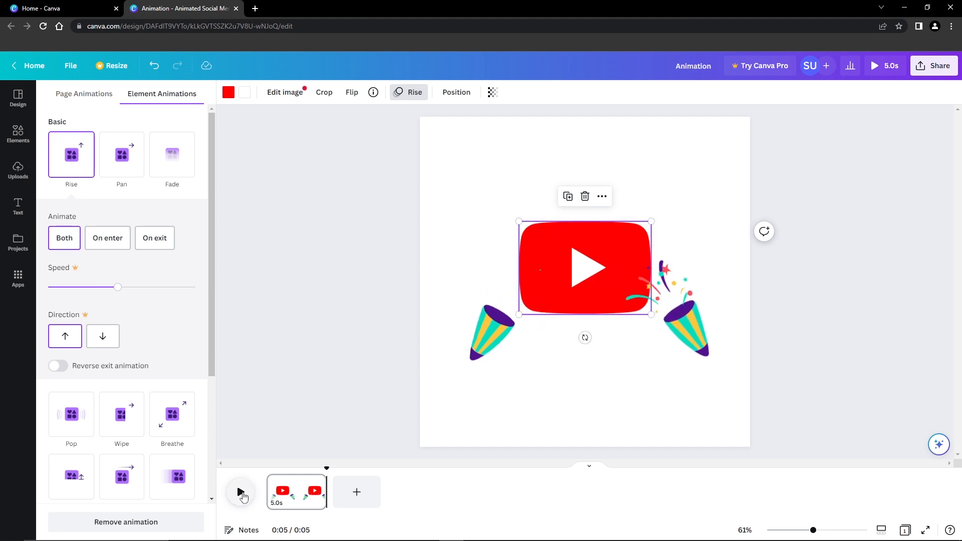
left_click(241, 492)
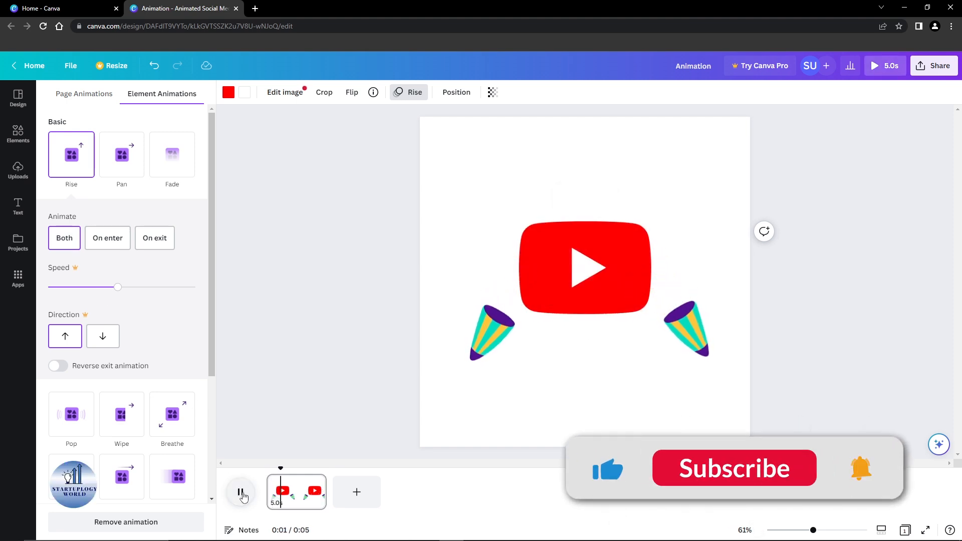